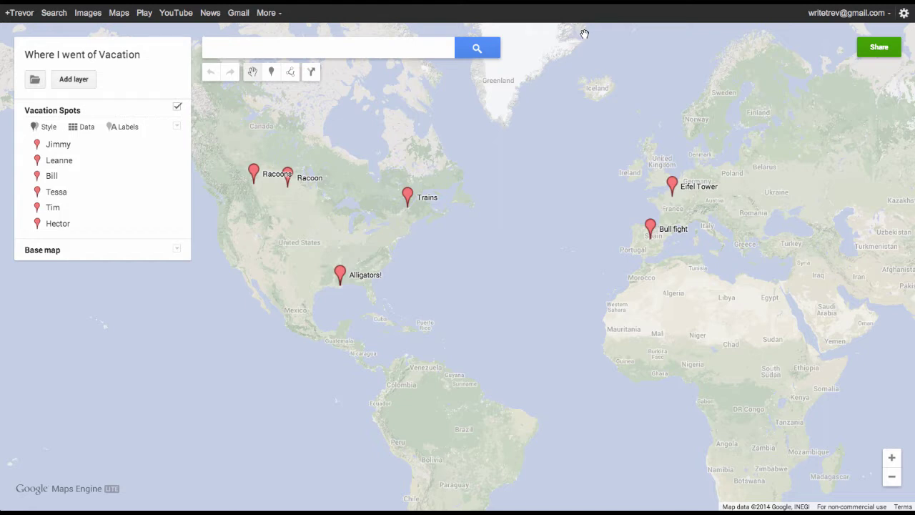
- Open the info windows for the Trains, Alligators!, Eifel Tower and Racoons pins
click(407, 197)
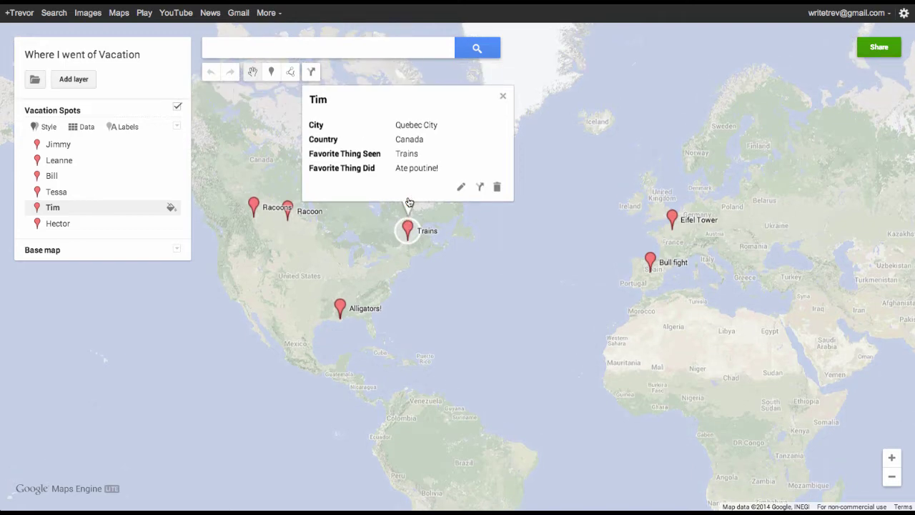
click(341, 311)
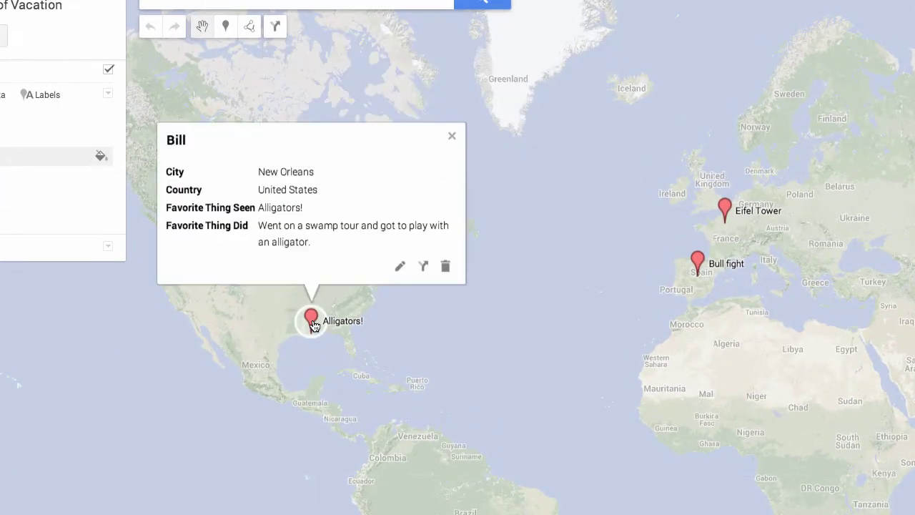
click(724, 208)
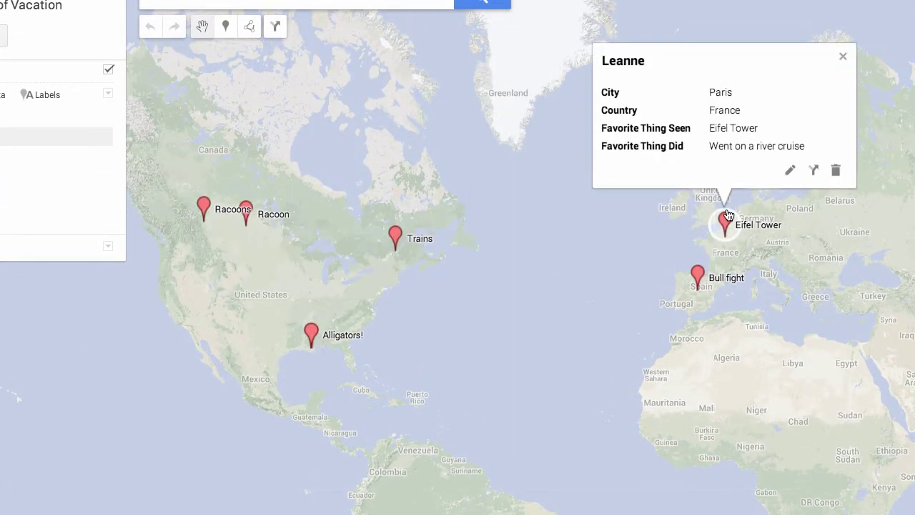
click(201, 208)
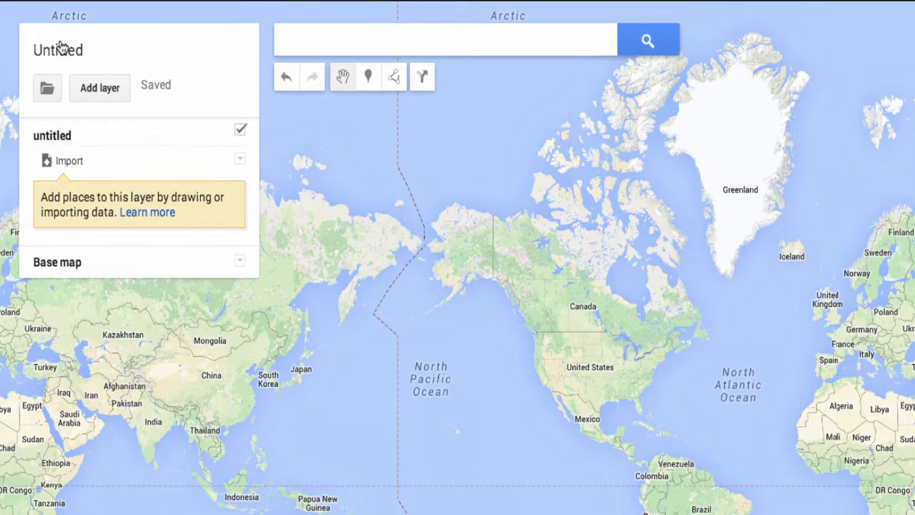
- Title the map 'Where I went on Vacation'
click(62, 50)
text(Where I went on Vacation)
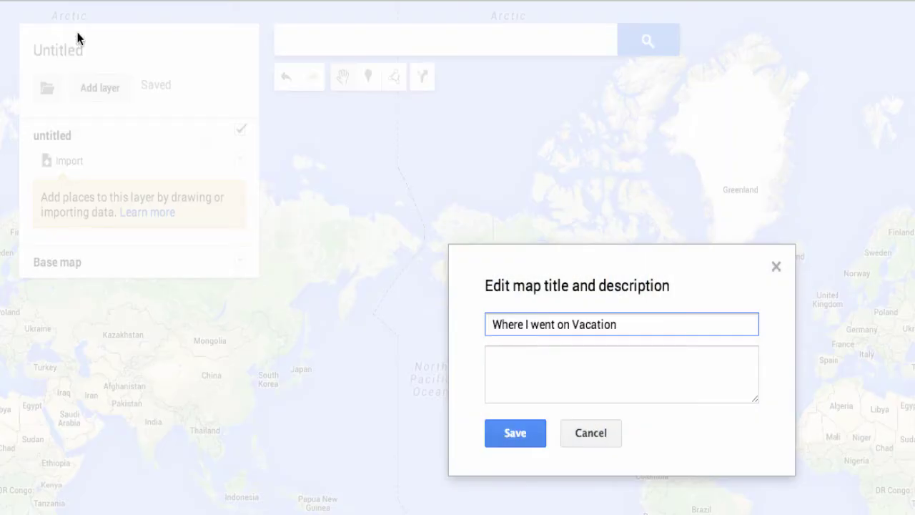
key(Return)
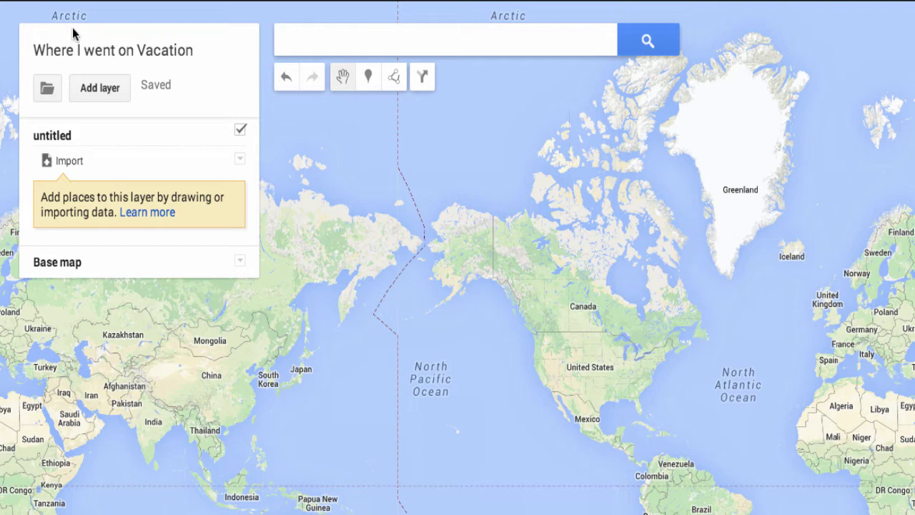
- Rename the layer to 'Vacations Spots' and start an import into it
click(74, 138)
text(Vacations Spots)
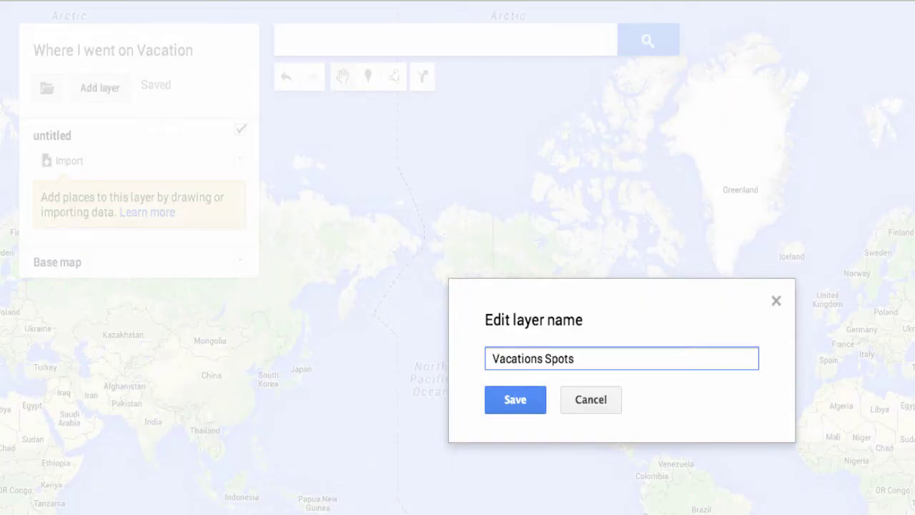
key(Return)
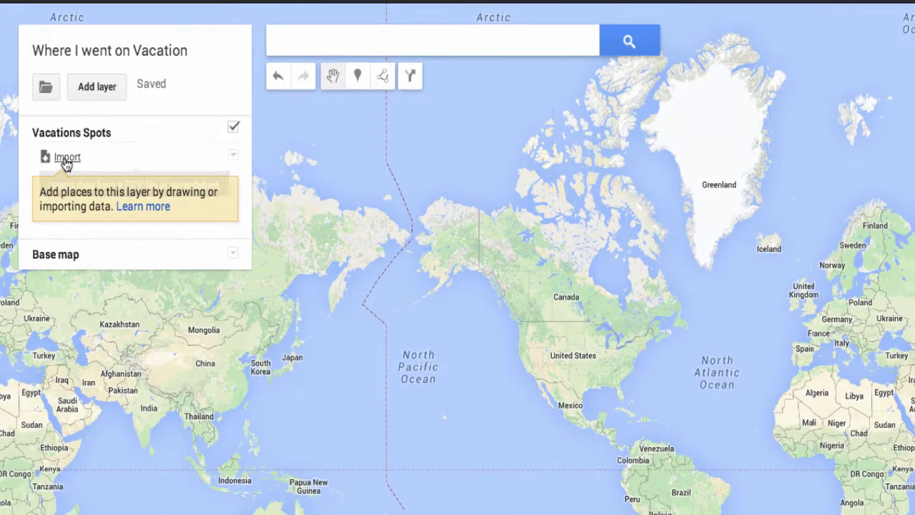
click(64, 162)
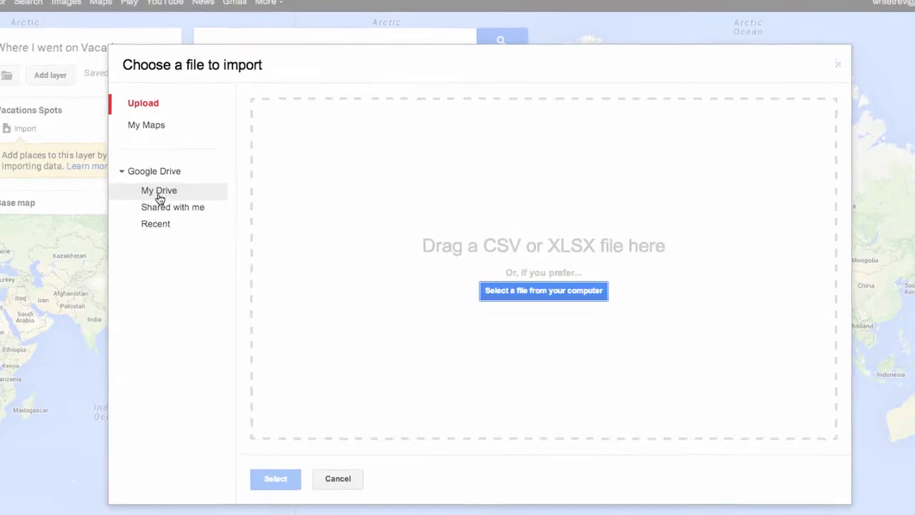
- Import the Responses sheet from My Drive, placed by City and Country, titled by Students First Name
click(158, 195)
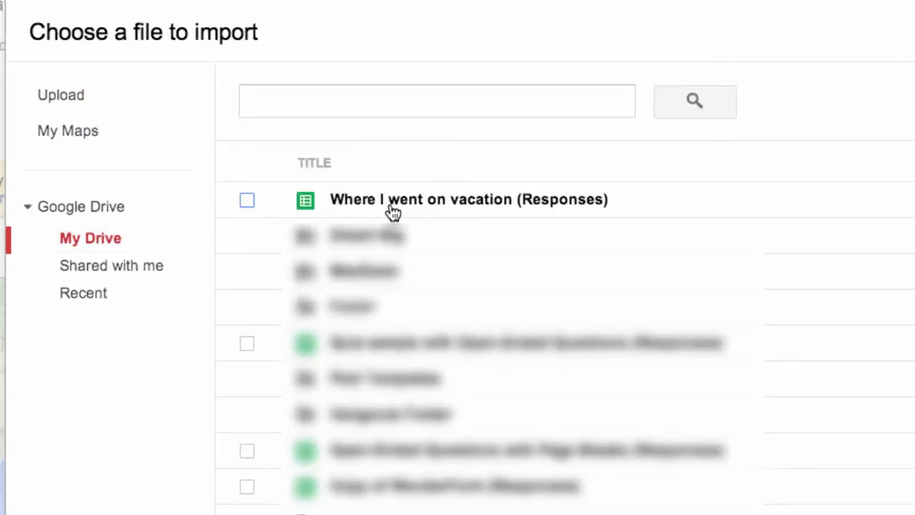
click(246, 202)
click(279, 465)
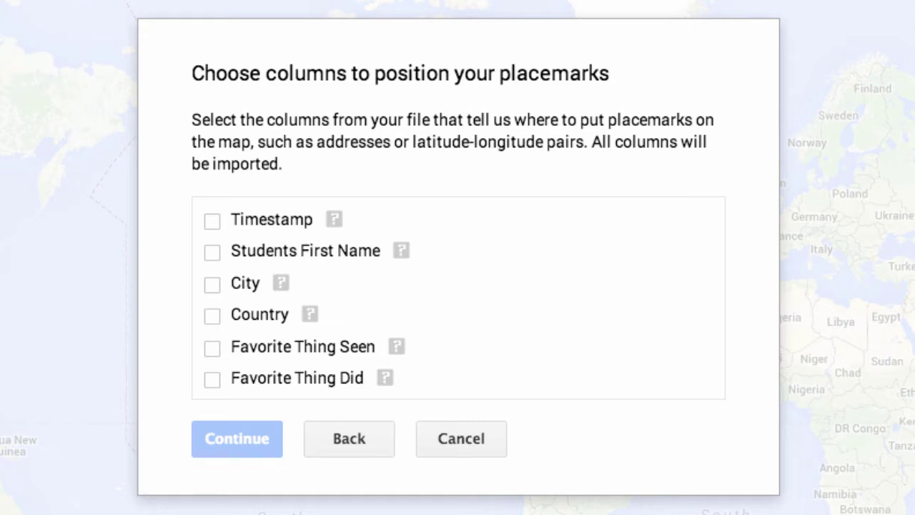
click(213, 285)
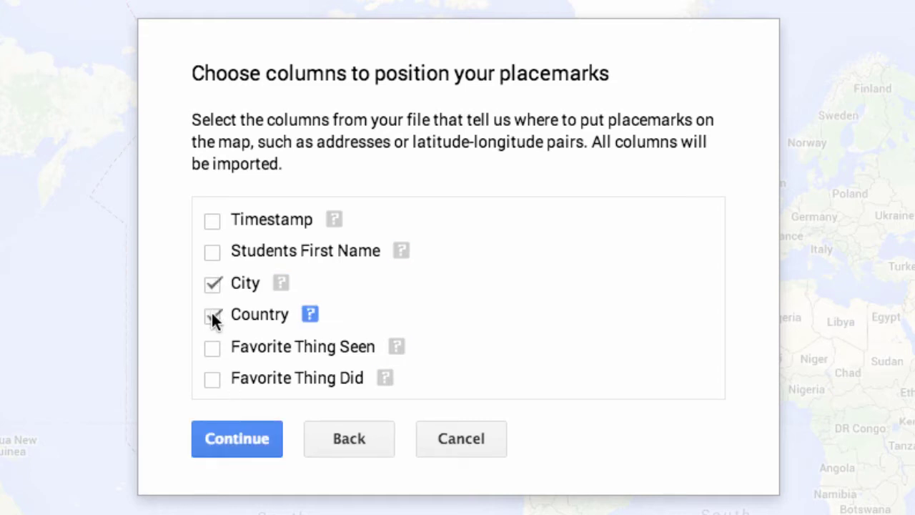
click(211, 313)
click(233, 448)
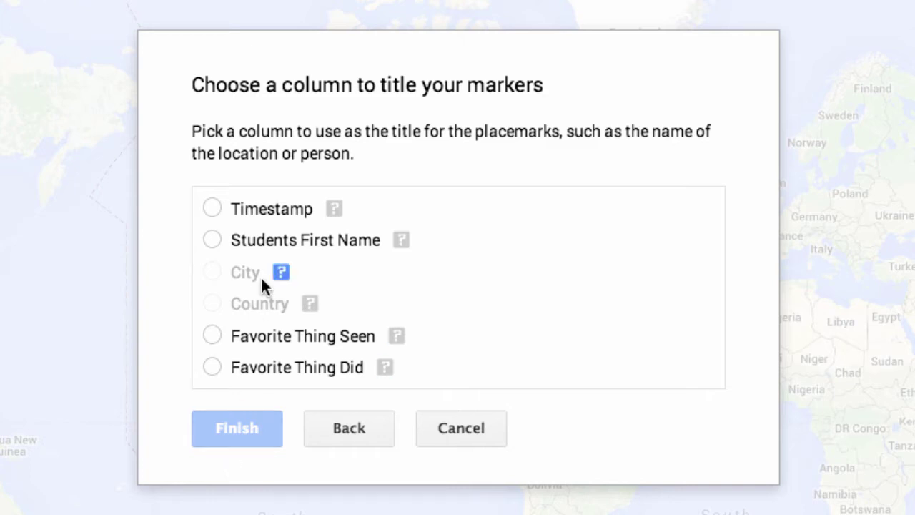
click(213, 239)
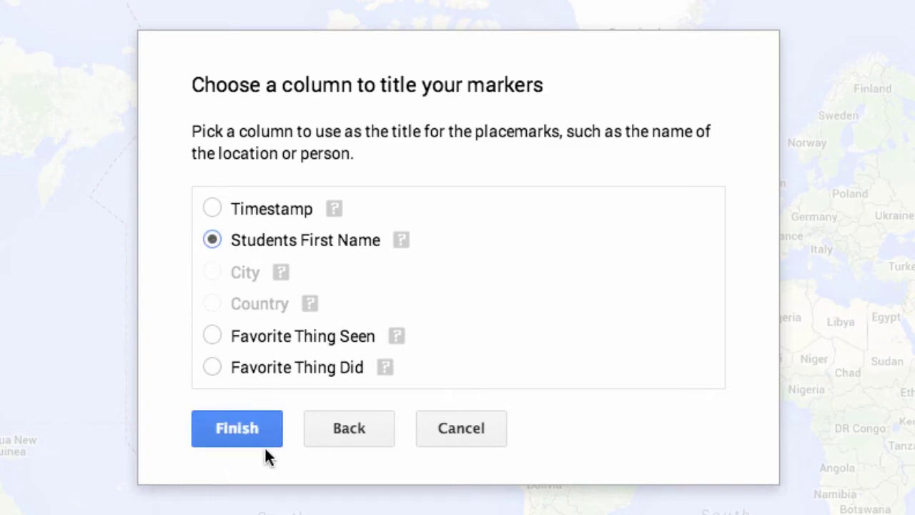
click(241, 426)
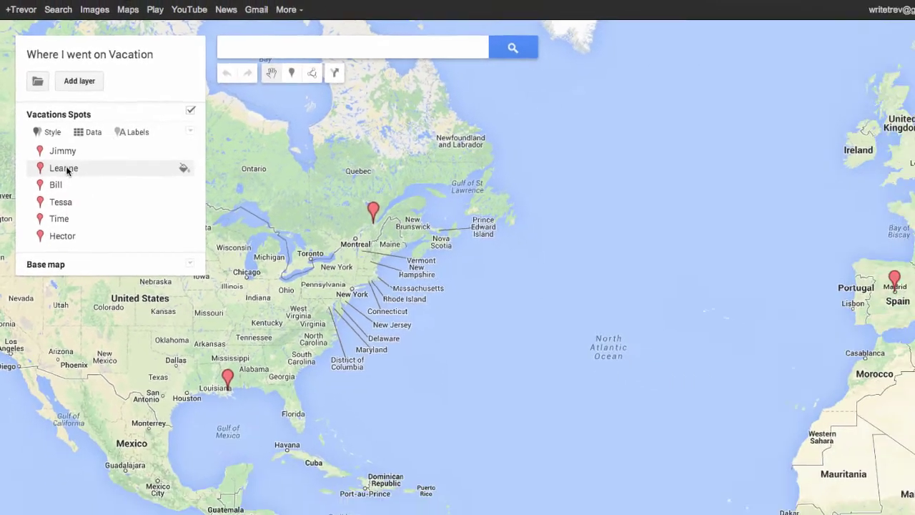
- Show the details of the Paris pin, then the Quebec City pin
click(65, 169)
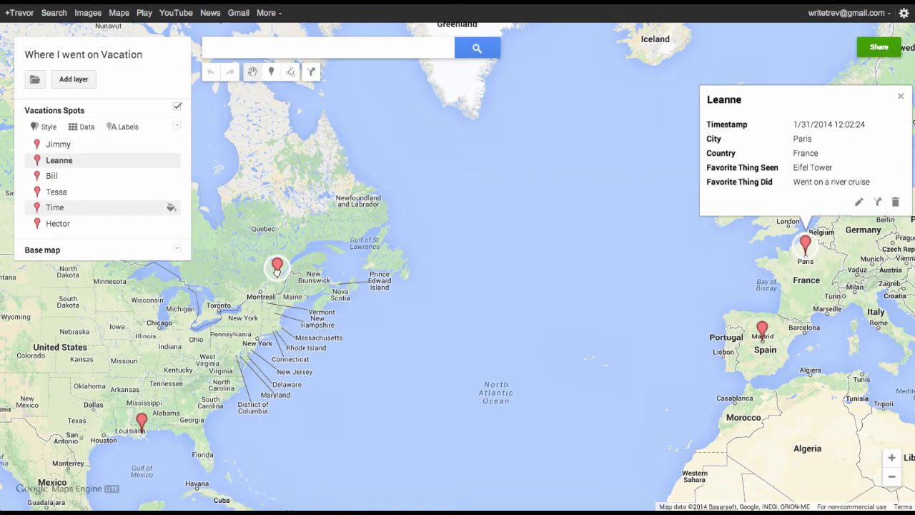
click(277, 270)
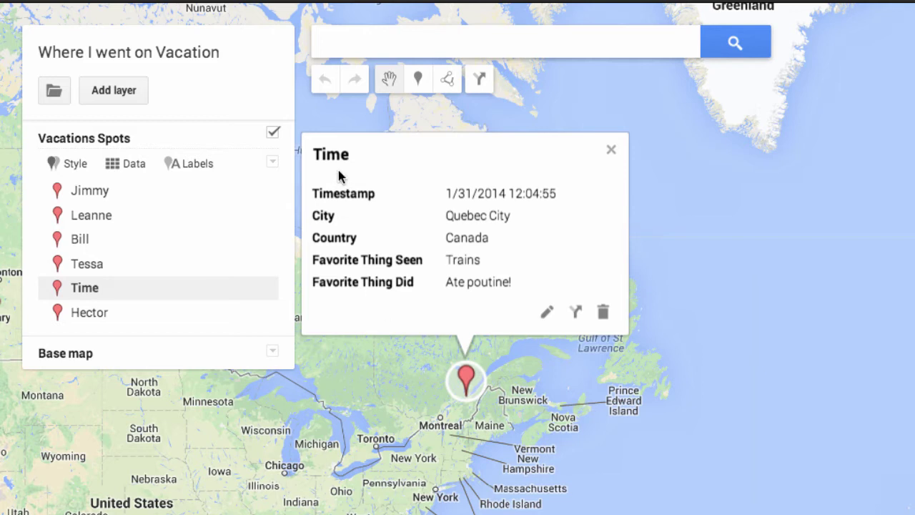
- Correct the Quebec City pin title from 'Time' to 'Tim', hide its Timestamp, and save
click(549, 315)
click(425, 118)
key(BackSpace)
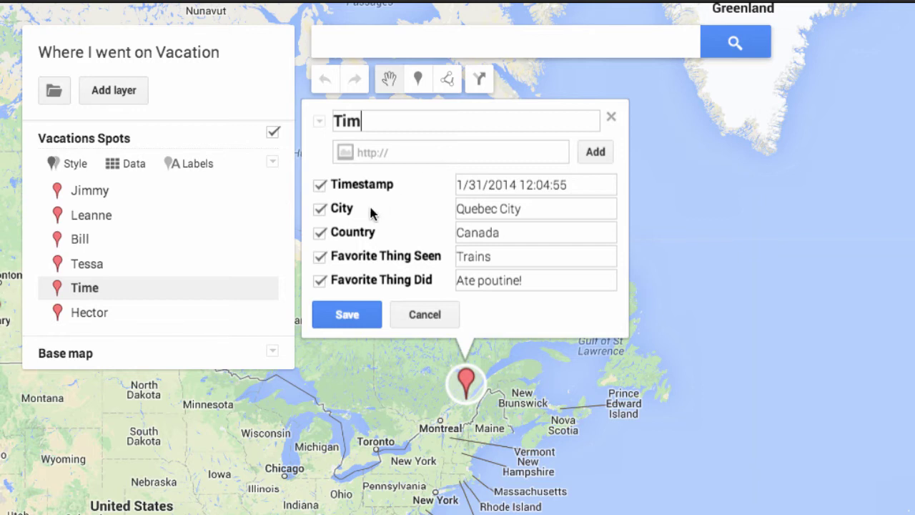
click(319, 186)
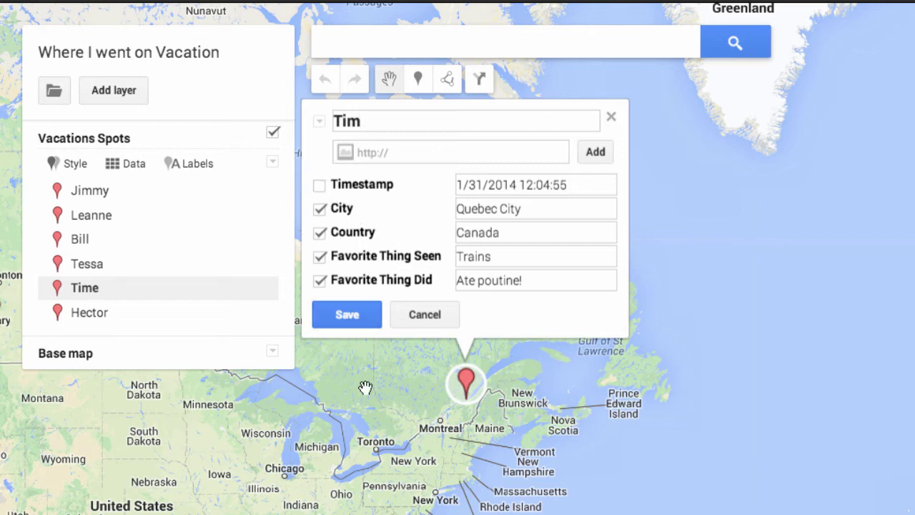
click(359, 329)
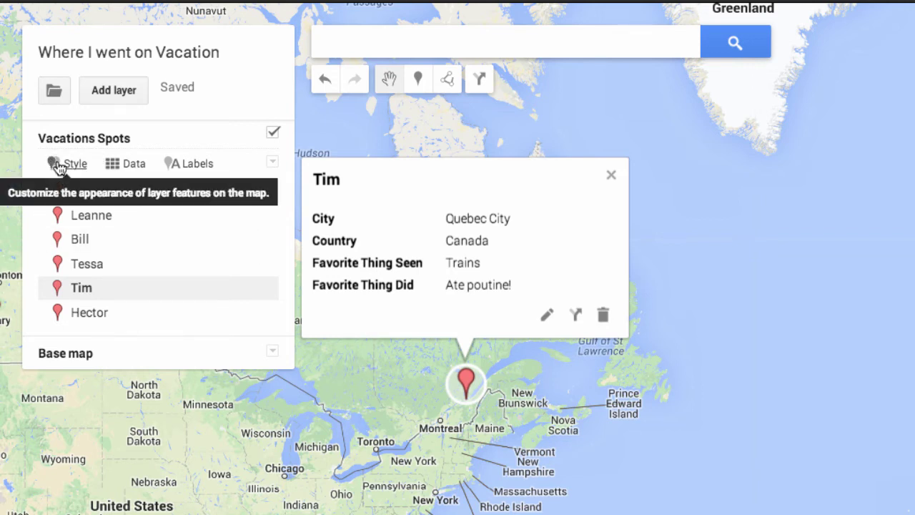
- Label the layer's pins by Favorite Thing Seen
click(202, 170)
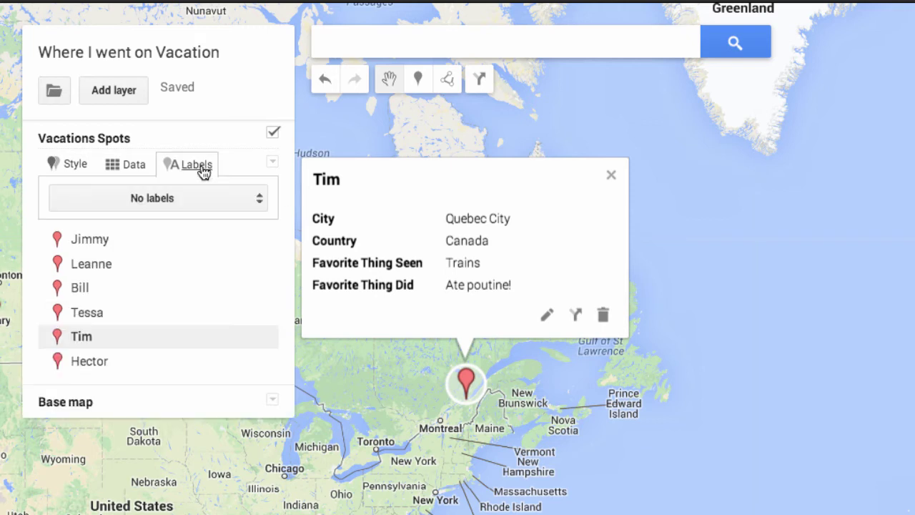
click(248, 198)
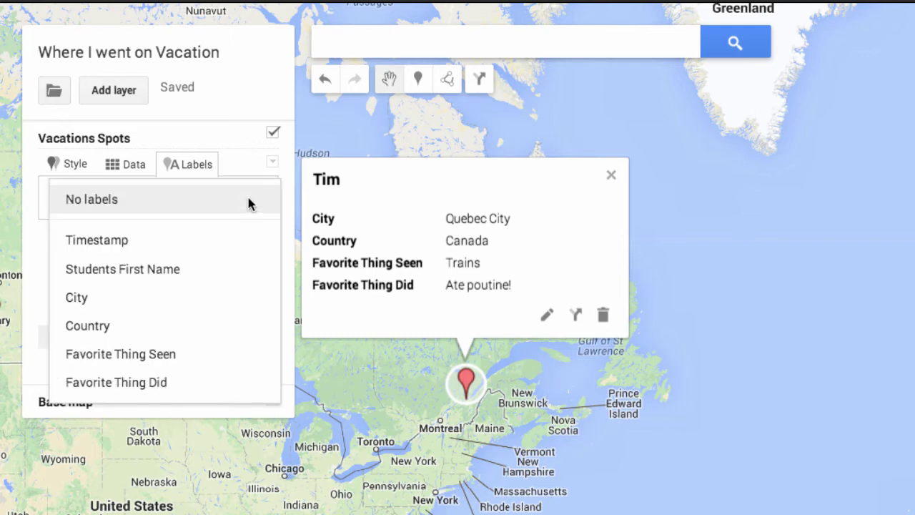
click(148, 354)
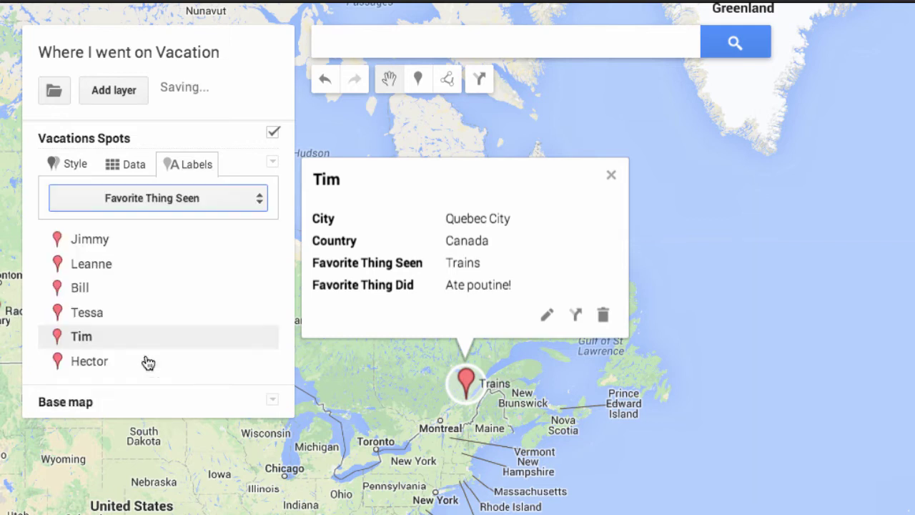
- Close Tim's info card and switch the base map style to Light Political
click(610, 177)
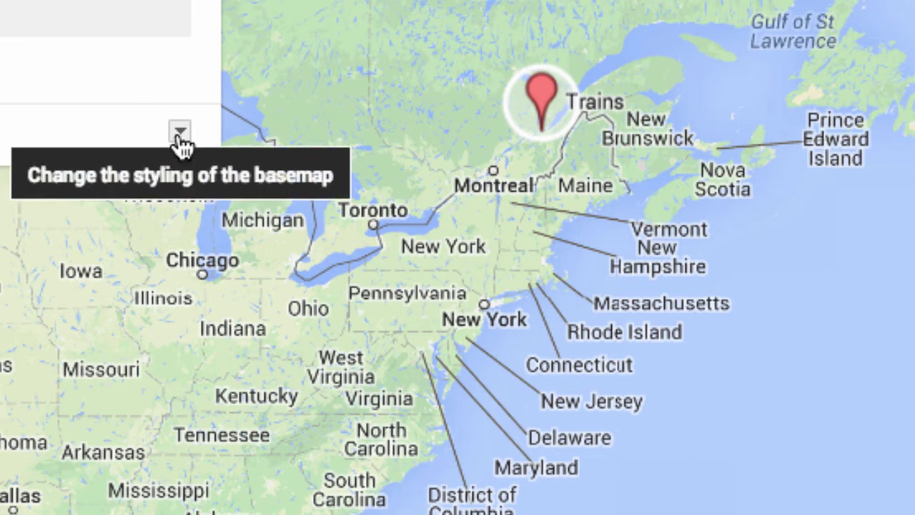
click(179, 133)
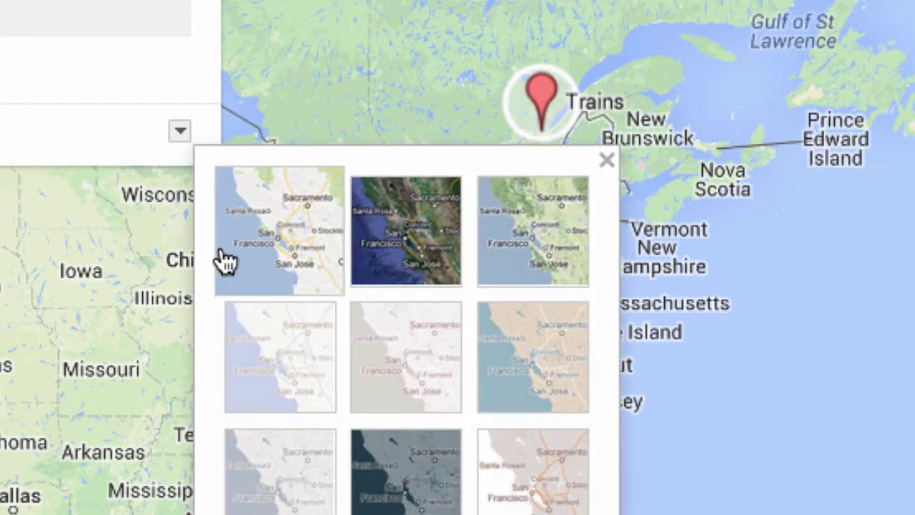
click(265, 400)
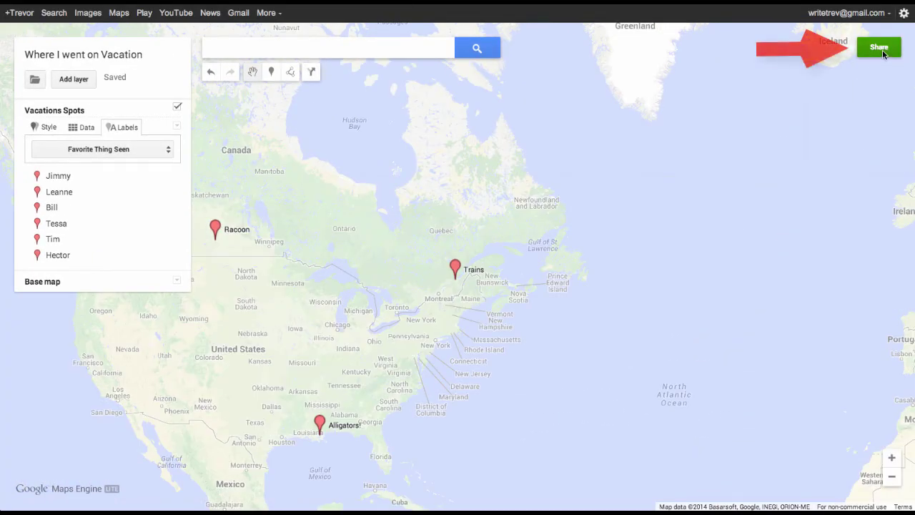
- Change the map's sharing access to Public on the web and save
click(880, 48)
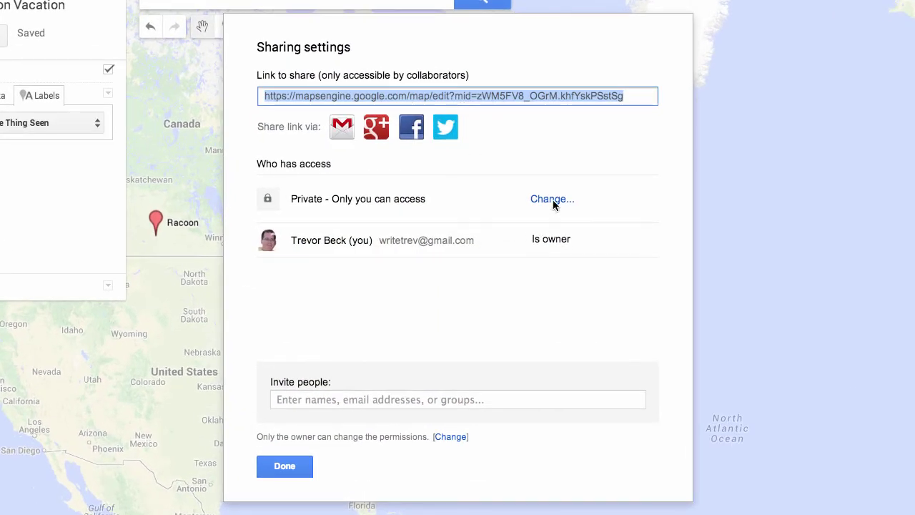
click(554, 204)
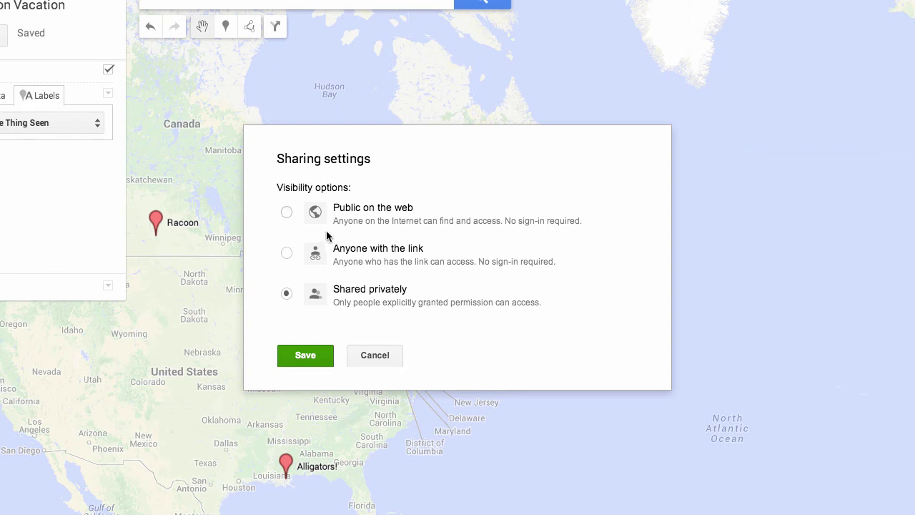
click(286, 213)
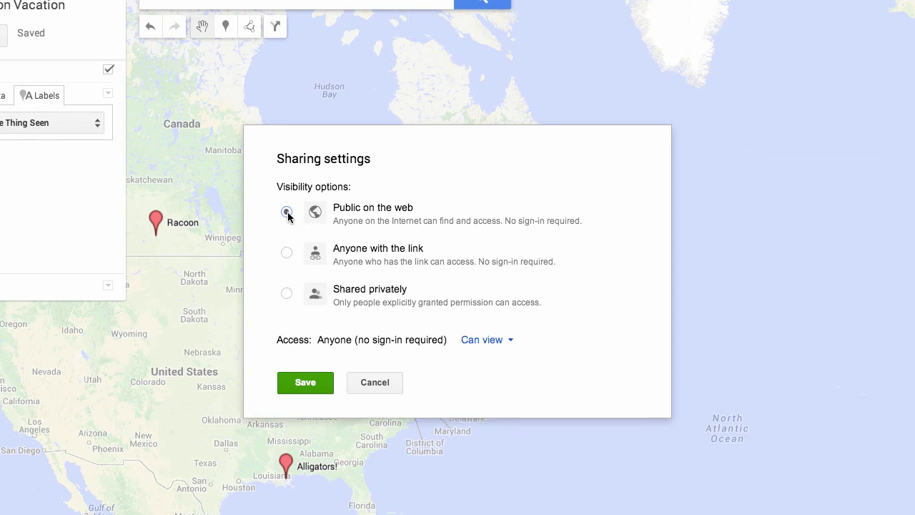
click(303, 384)
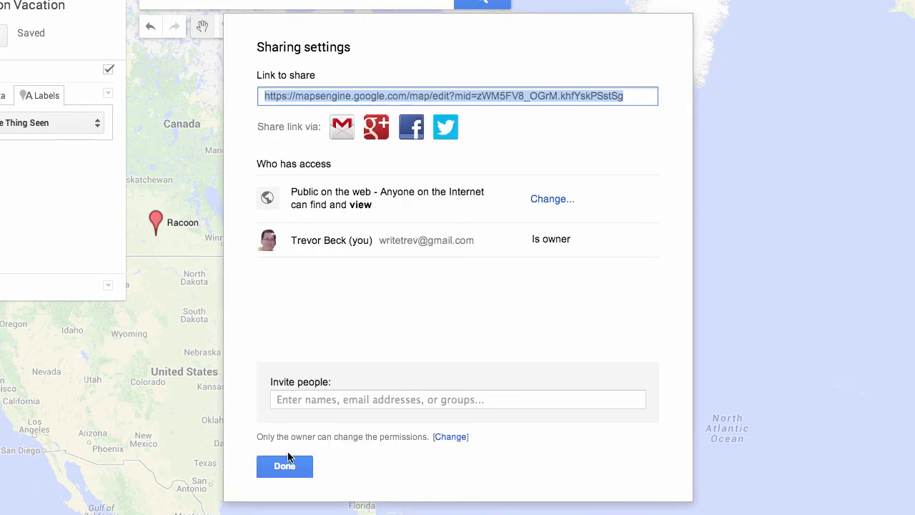
click(293, 467)
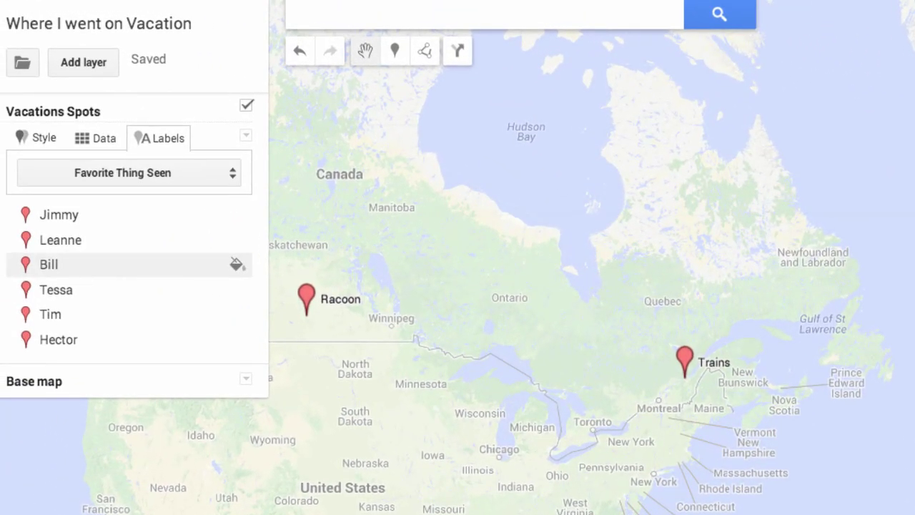
- Display the map's 'Embed on my site' iframe code, then dismiss it
click(22, 71)
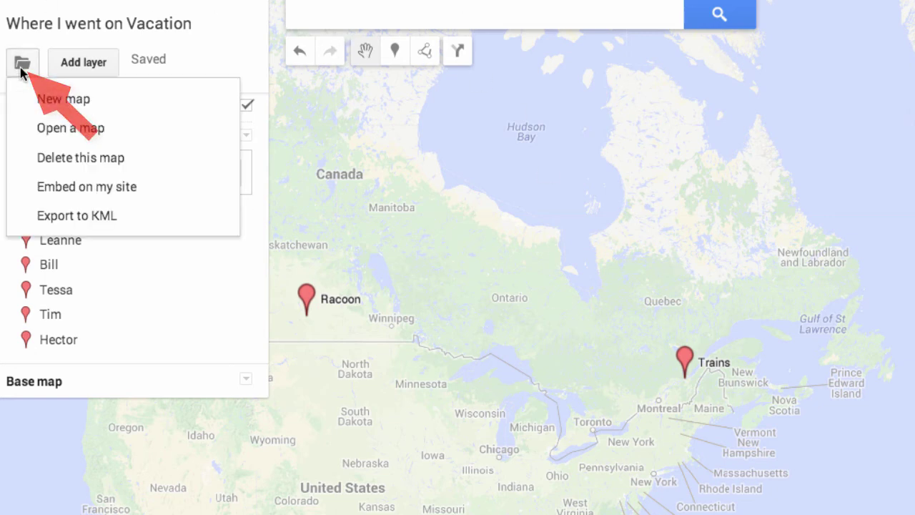
click(70, 188)
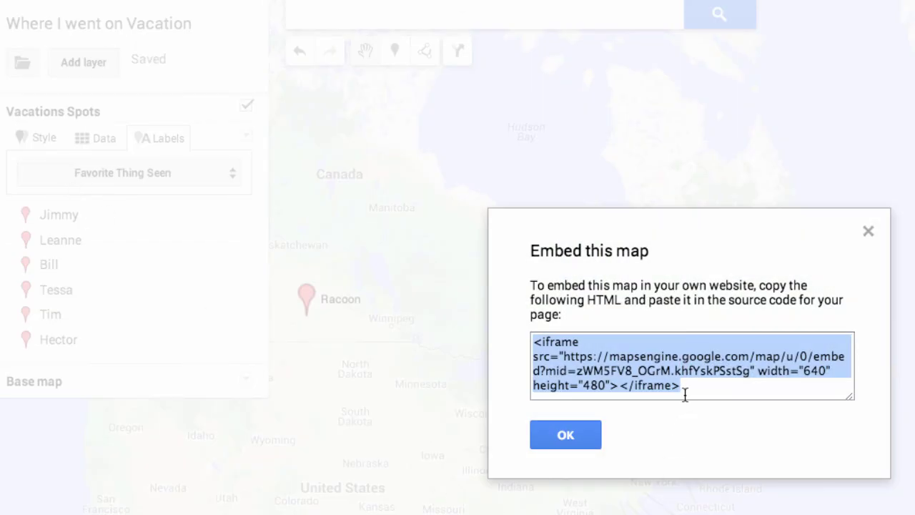
click(555, 436)
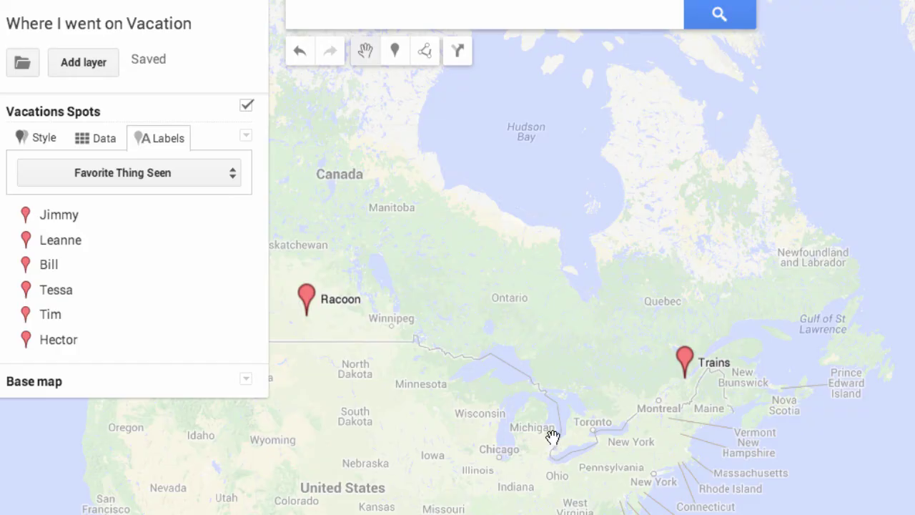